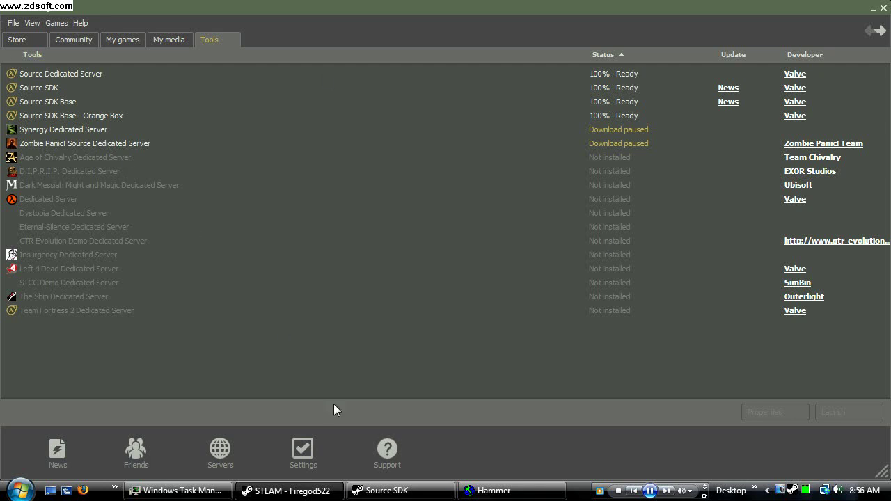
Switch to the Hammer editor and create a new map.
{"action": "left_click", "coordinate": [367, 486]}
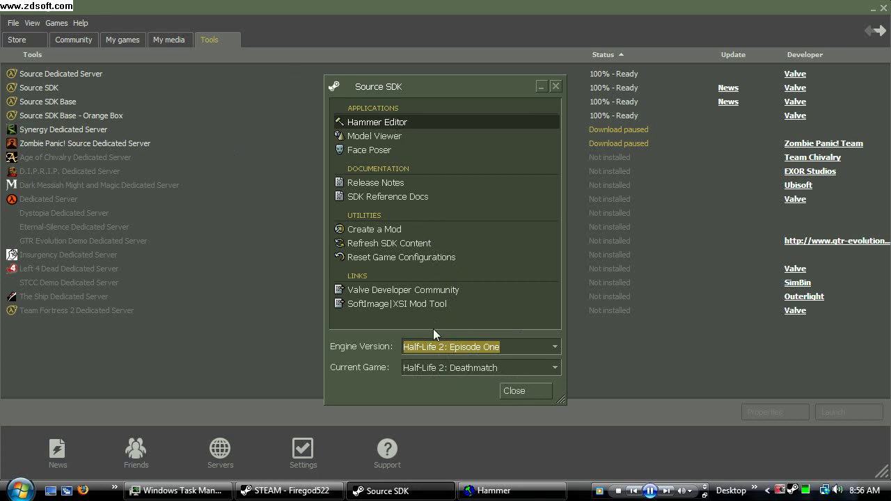
{"action": "left_click", "coordinate": [490, 490]}
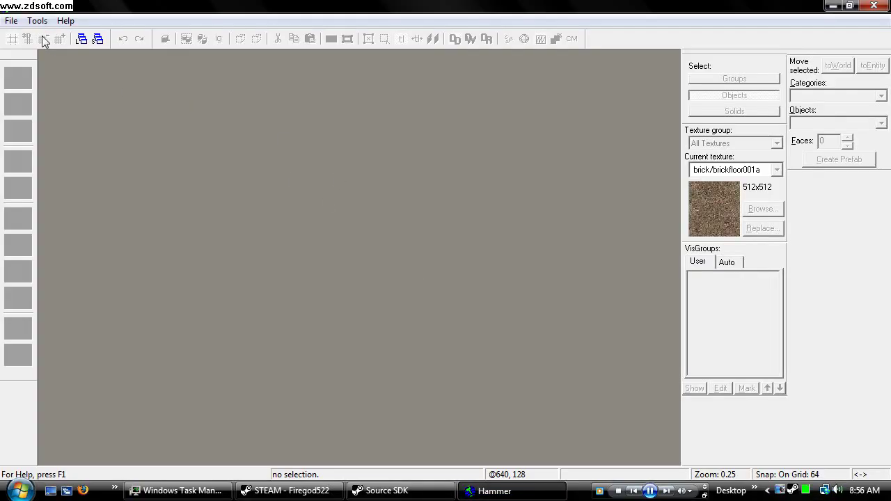
{"action": "left_click", "coordinate": [19, 24]}
{"action": "left_click", "coordinate": [24, 37]}
{"action": "key", "text": "ctrl+n"}
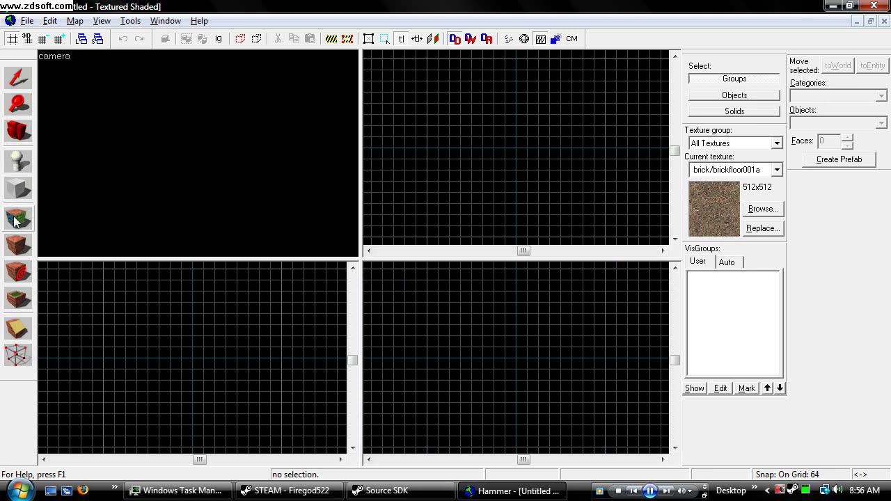
Create a thin upright block 1024 units wide, 64 units deep and 704 units high with the brick/brickfloor001a texture.
{"action": "left_click", "coordinate": [18, 188]}
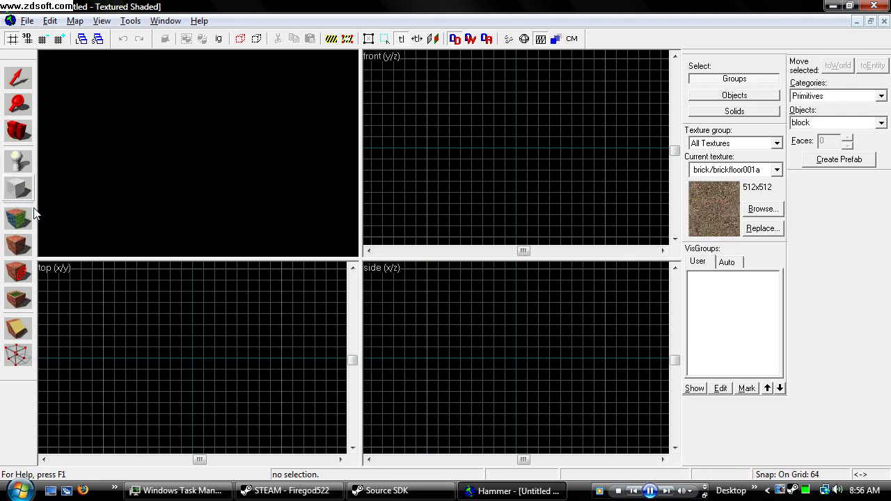
{"action": "left_click_drag", "start_coordinate": [106, 362], "coordinate": [282, 345]}
{"action": "left_click_drag", "start_coordinate": [517, 345], "coordinate": [515, 291]}
{"action": "left_click_drag", "start_coordinate": [515, 361], "coordinate": [515, 414]}
{"action": "key", "text": "Return"}
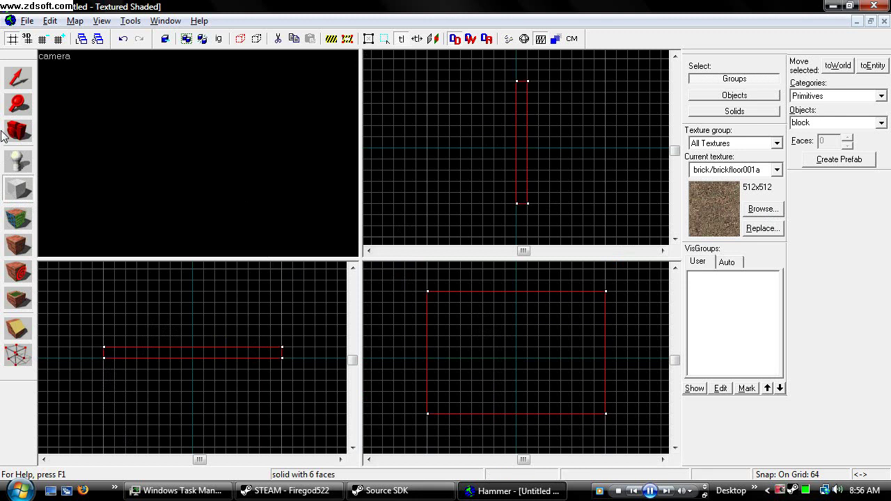
Bring the block into the 3D view at an angle and select it.
{"action": "key", "text": "shift+c"}
{"action": "left_click_drag", "start_coordinate": [182, 332], "coordinate": [181, 329]}
{"action": "key", "text": "z"}
{"action": "key", "text": "s"}
{"action": "key", "text": "d"}
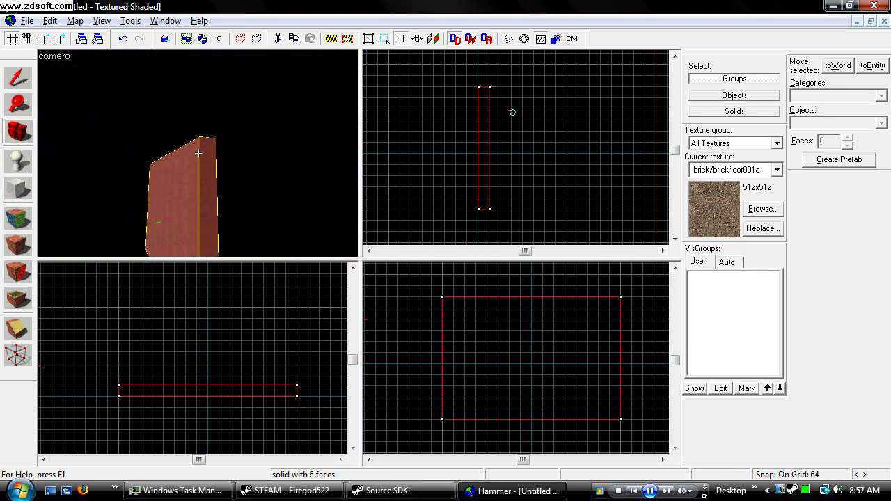
{"action": "key", "text": "a"}
{"action": "key", "text": "z"}
{"action": "left_click", "coordinate": [12, 73]}
{"action": "left_click", "coordinate": [135, 96]}
{"action": "left_click", "coordinate": [192, 190]}
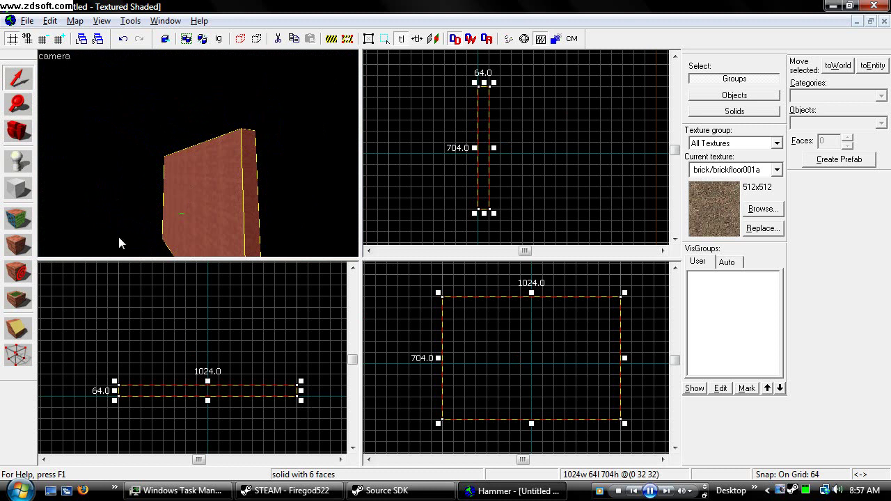
Move the two top vertices on one long side of the block outward in the front view until the top is 256 units deep.
{"action": "left_click", "coordinate": [15, 357]}
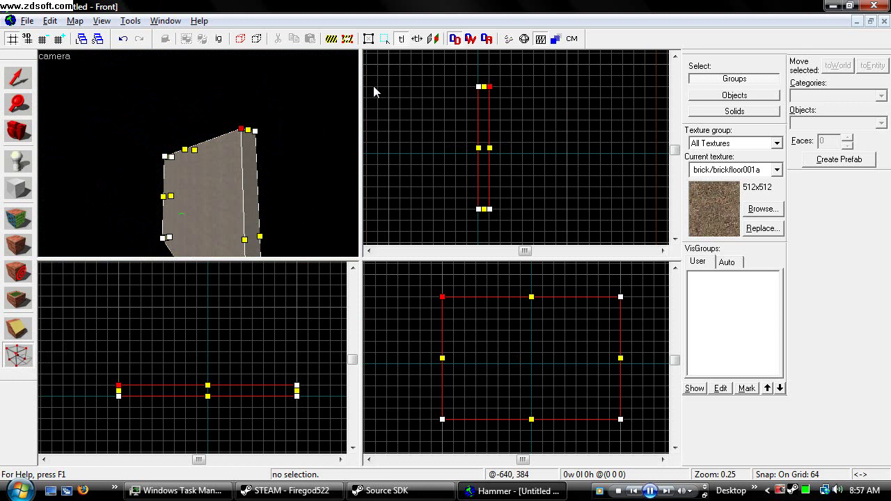
{"action": "scroll", "coordinate": [490, 85], "scroll_direction": "up", "scroll_amount": 5}
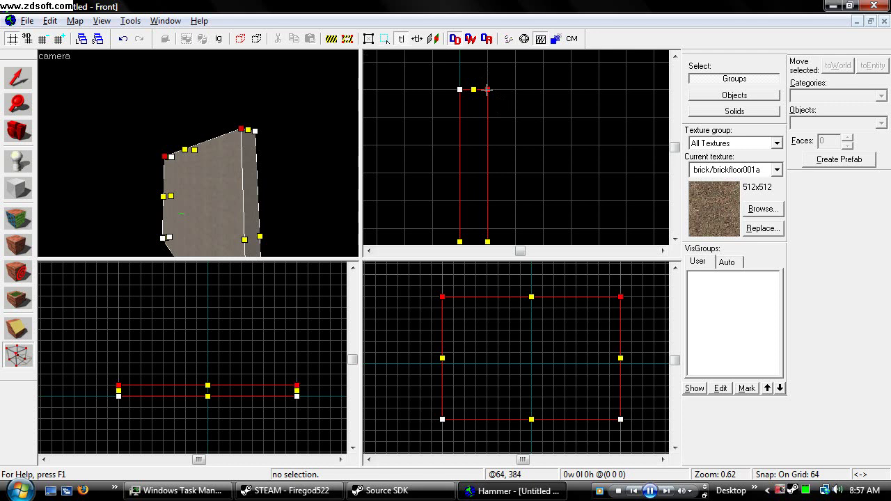
{"action": "left_click_drag", "start_coordinate": [487, 89], "coordinate": [570, 89]}
{"action": "left_click", "coordinate": [18, 77]}
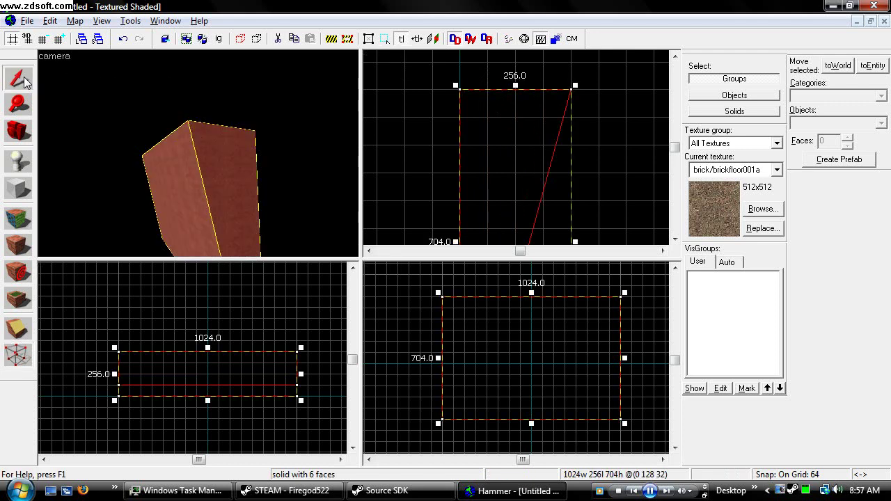
Move one bottom corner vertex of the tapered block onto the opposite bottom corner in the front view.
{"action": "left_click", "coordinate": [375, 166]}
{"action": "left_click", "coordinate": [12, 129]}
{"action": "left_click_drag", "start_coordinate": [188, 149], "coordinate": [199, 153]}
{"action": "key", "text": "w"}
{"action": "scroll", "coordinate": [199, 153], "scroll_direction": "down", "scroll_amount": 5}
{"action": "left_click", "coordinate": [25, 356]}
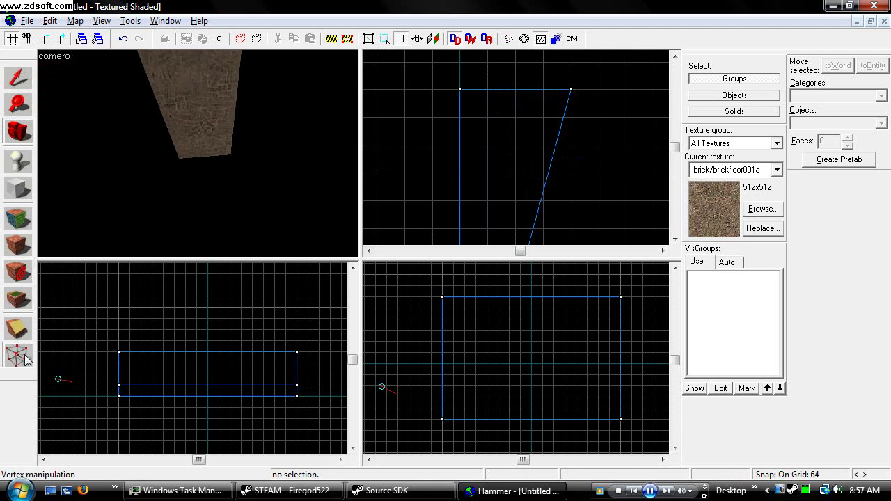
{"action": "left_click", "coordinate": [195, 151]}
{"action": "left_click", "coordinate": [178, 159]}
{"action": "scroll", "coordinate": [609, 83], "scroll_direction": "down", "scroll_amount": 3}
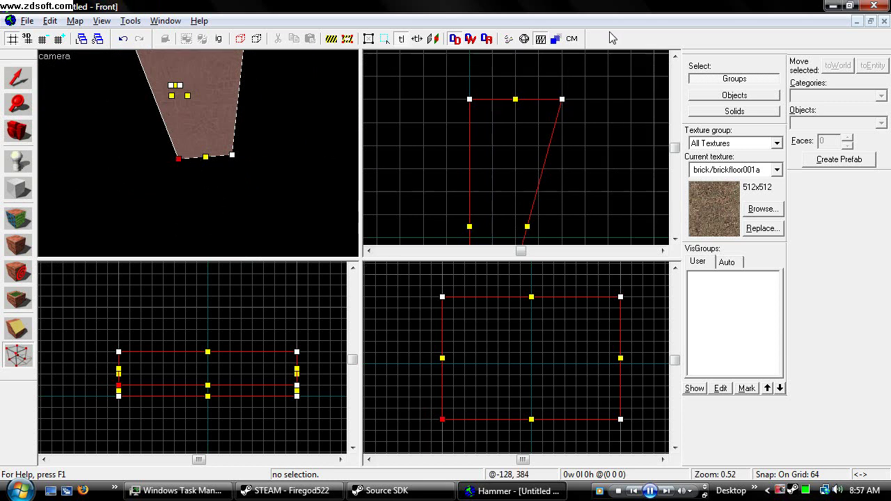
{"action": "scroll", "coordinate": [543, 203], "scroll_direction": "up", "scroll_amount": 2}
{"action": "scroll", "coordinate": [564, 196], "scroll_direction": "up", "scroll_amount": 4}
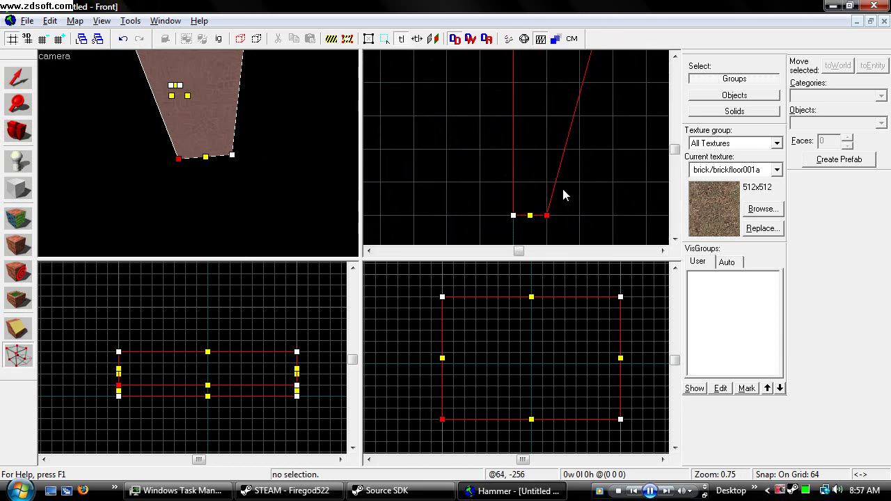
{"action": "left_click_drag", "start_coordinate": [543, 221], "coordinate": [505, 221]}
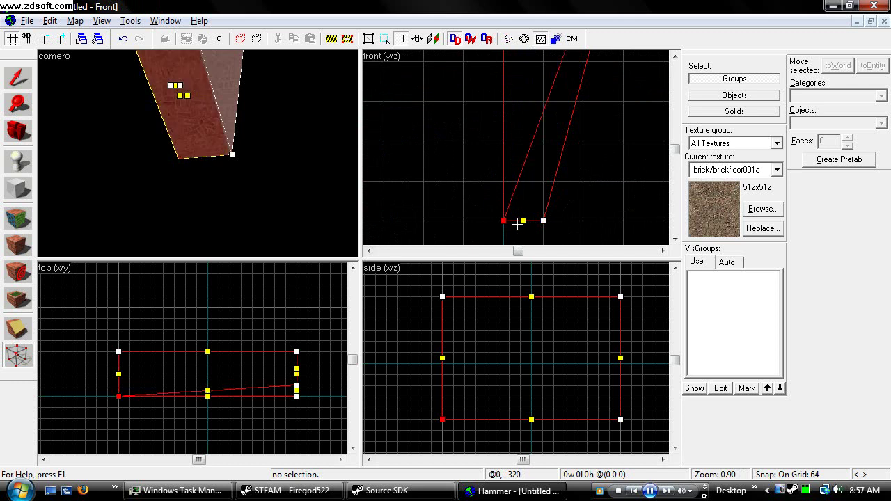
Merge the overlapping vertices at the block's bottom corner.
{"action": "scroll", "coordinate": [507, 223], "scroll_direction": "up", "scroll_amount": 4}
{"action": "scroll", "coordinate": [508, 223], "scroll_direction": "up", "scroll_amount": 4}
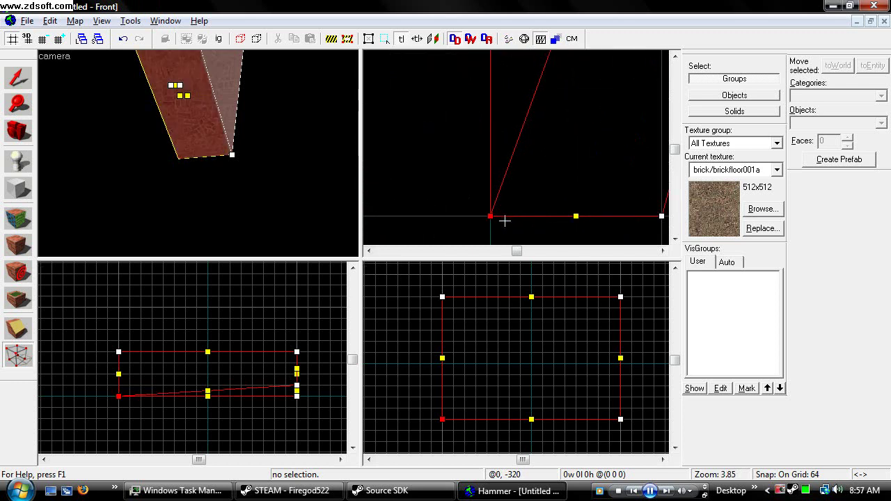
{"action": "left_click", "coordinate": [504, 220]}
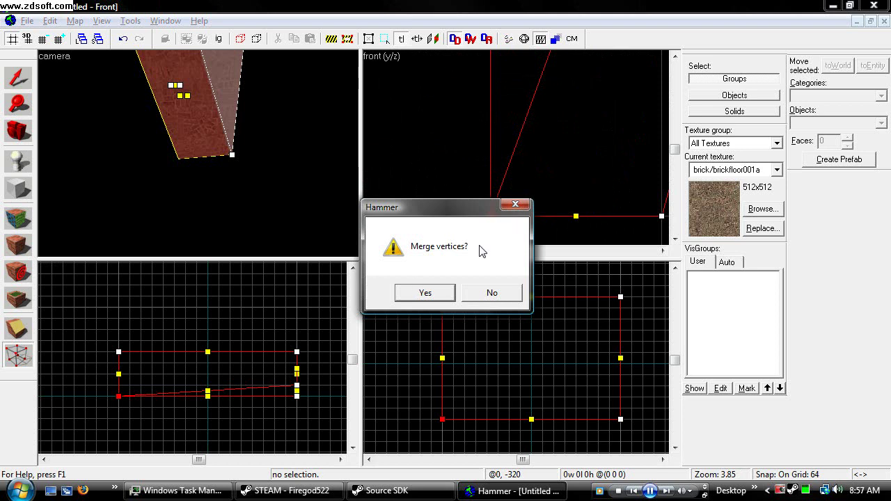
{"action": "left_click", "coordinate": [443, 296]}
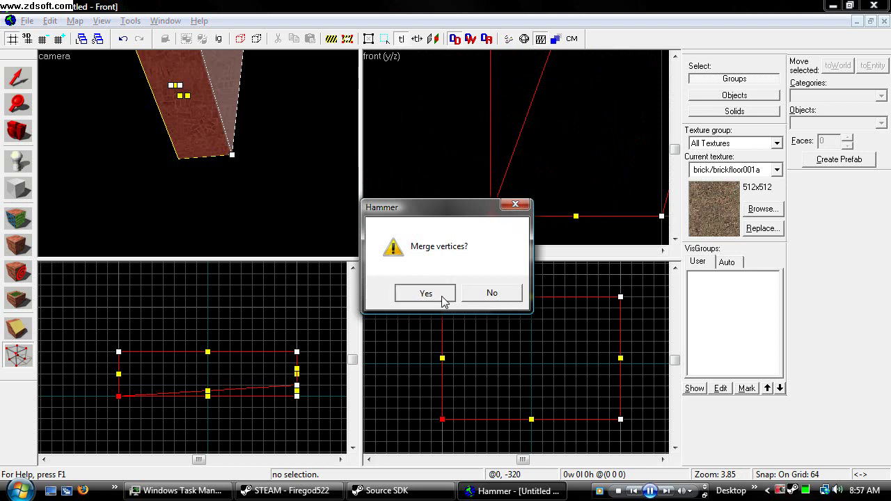
Examine the merged bottom corner of the selected block from several angles in the 3D view.
{"action": "scroll", "coordinate": [436, 175], "scroll_direction": "down", "scroll_amount": 14}
{"action": "key", "text": "a"}
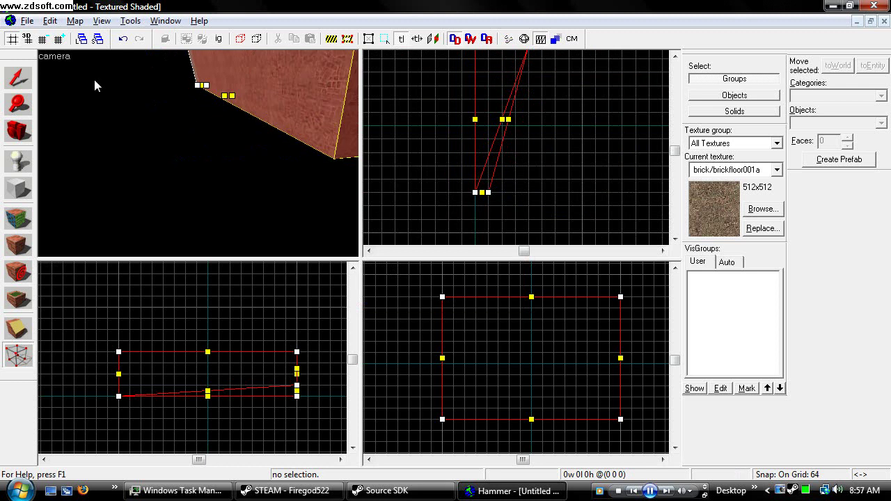
{"action": "key", "text": "s"}
{"action": "left_click", "coordinate": [23, 80]}
{"action": "key", "text": "d"}
{"action": "left_click", "coordinate": [236, 103]}
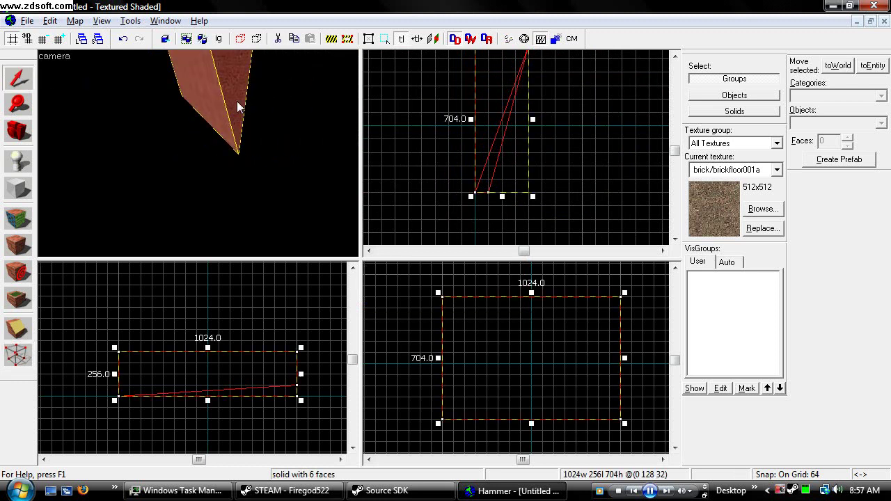
{"action": "key", "text": "d"}
{"action": "key", "text": "a"}
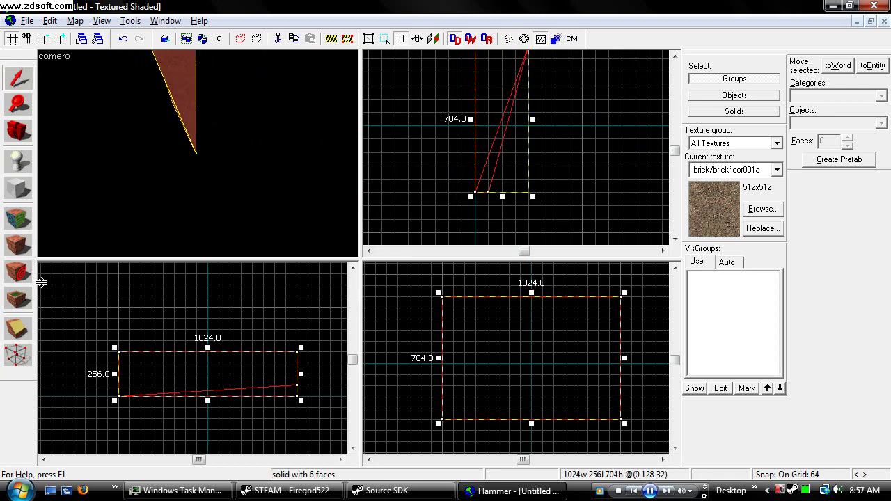
Move the remaining outer bottom vertex onto the opposite corner and merge them to turn the block into a wedge.
{"action": "left_click", "coordinate": [18, 355]}
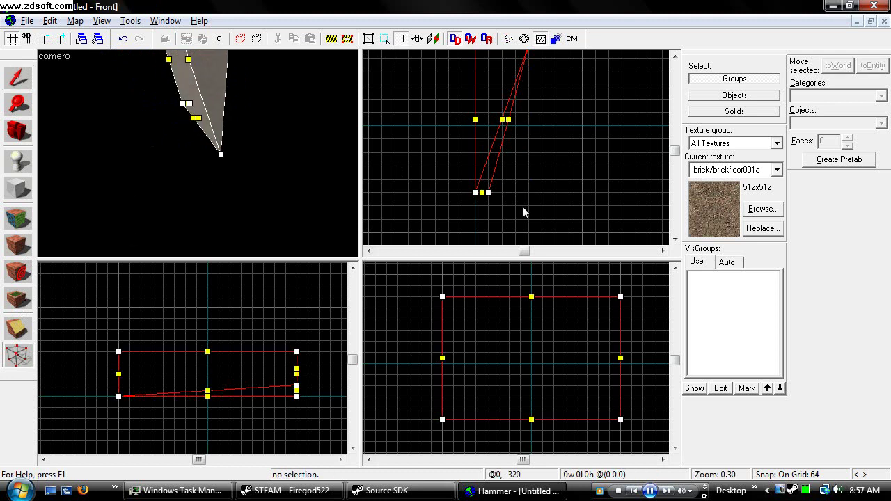
{"action": "left_click_drag", "start_coordinate": [488, 192], "coordinate": [474, 192]}
{"action": "key", "text": "Return"}
{"action": "left_click", "coordinate": [18, 78]}
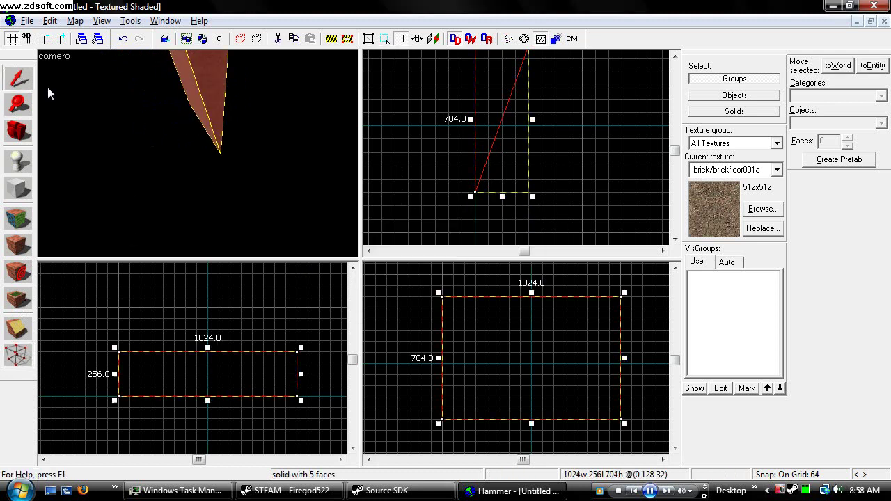
Deselect the wedge and examine its shape from several angles in the 3D view.
{"action": "left_click", "coordinate": [48, 88]}
{"action": "left_click", "coordinate": [18, 137]}
{"action": "left_click_drag", "start_coordinate": [198, 153], "coordinate": [199, 153]}
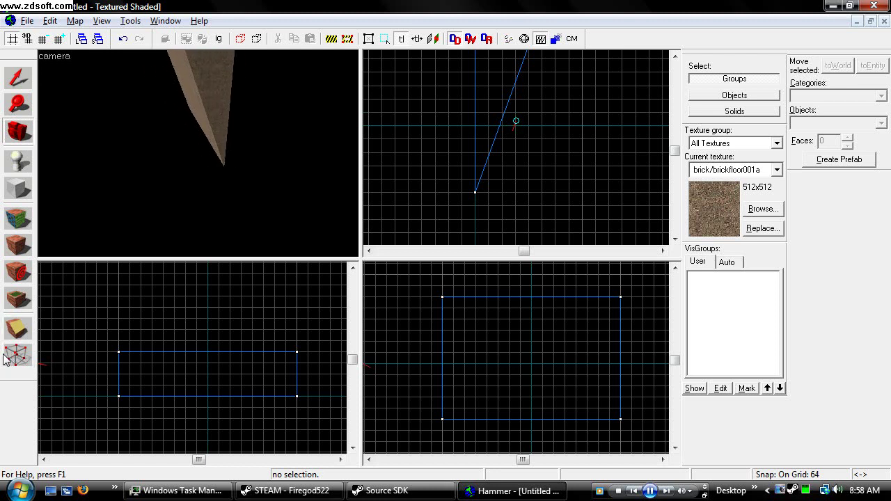
{"action": "key", "text": "z"}
{"action": "key", "text": "w"}
{"action": "key", "text": "a"}
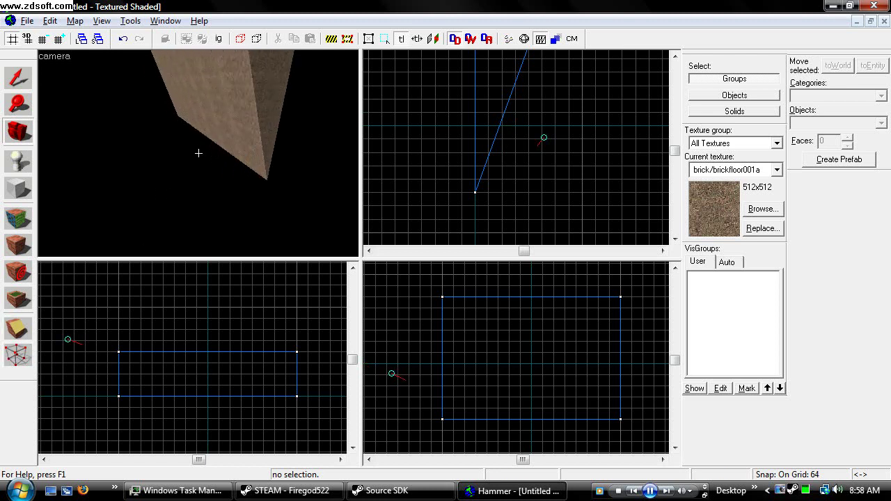
{"action": "key", "text": "a"}
{"action": "key", "text": "s"}
{"action": "key", "text": "d"}
{"action": "key", "text": "s"}
{"action": "left_click_drag", "start_coordinate": [198, 153], "coordinate": [199, 153]}
{"action": "key", "text": "w"}
{"action": "key", "text": "d"}
{"action": "key", "text": "d"}
{"action": "key", "text": "z"}
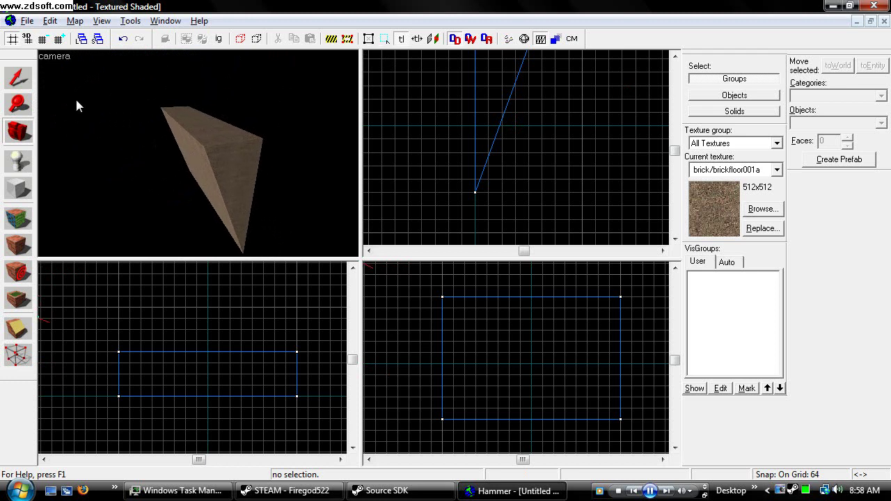
Move the wedge's outer top edge down to height 0 and outward in the front view, making the solid 512 units deep.
{"action": "left_click", "coordinate": [19, 77]}
{"action": "left_click", "coordinate": [225, 155]}
{"action": "left_click", "coordinate": [19, 355]}
{"action": "scroll", "coordinate": [484, 94], "scroll_direction": "down", "scroll_amount": 3}
{"action": "scroll", "coordinate": [487, 89], "scroll_direction": "up", "scroll_amount": 2}
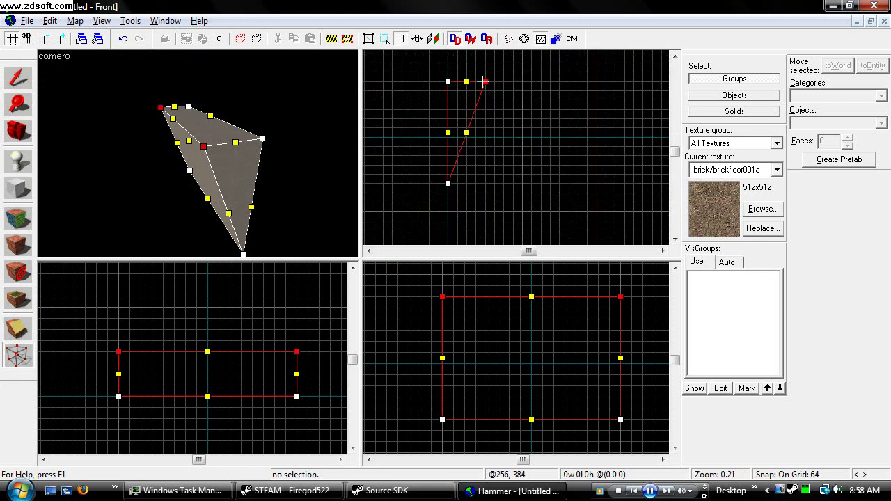
{"action": "left_click_drag", "start_coordinate": [485, 83], "coordinate": [522, 137]}
{"action": "key", "text": "shift+s"}
{"action": "left_click", "coordinate": [234, 155]}
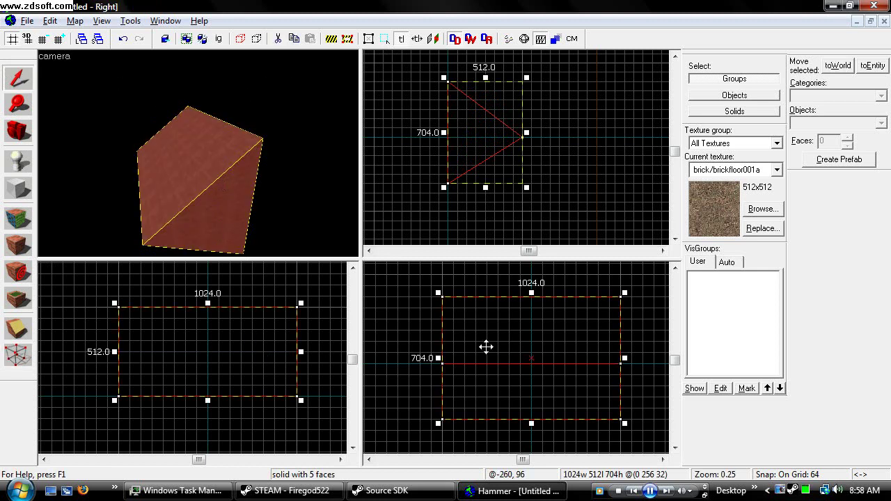
Pull the wedge's pointed edge outward in the front view until the solid is 832 units deep.
{"action": "left_click", "coordinate": [582, 341]}
{"action": "mouse_move", "coordinate": [625, 293]}
{"action": "left_mouse_down"}
{"action": "mouse_move", "coordinate": [541, 260]}
{"action": "mouse_move", "coordinate": [635, 299]}
{"action": "left_mouse_up"}
{"action": "left_click", "coordinate": [284, 199]}
{"action": "left_click", "coordinate": [271, 201]}
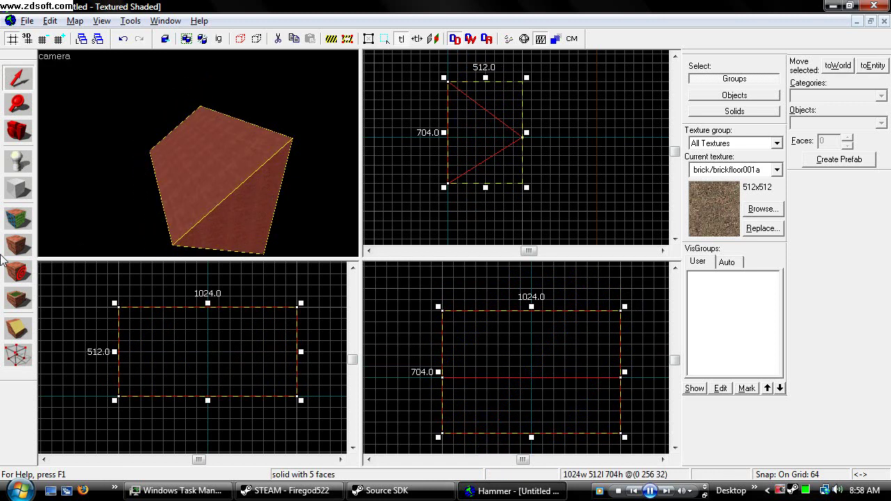
{"action": "left_click", "coordinate": [21, 355]}
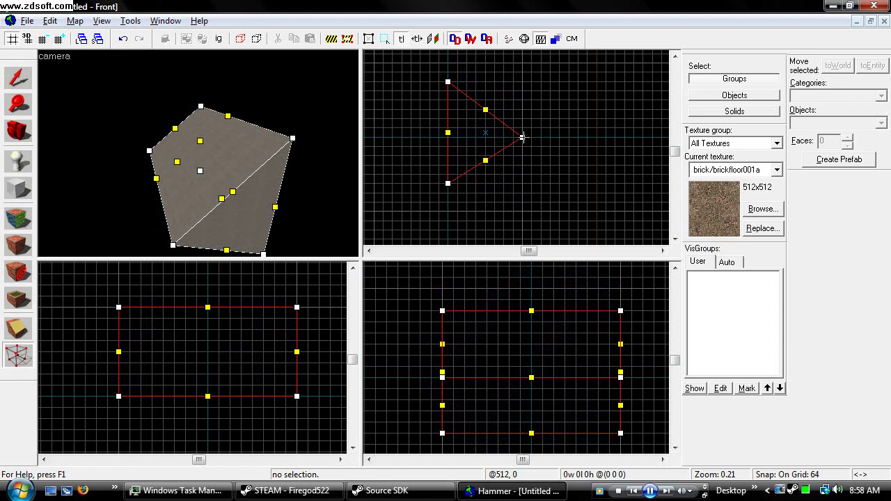
{"action": "left_click_drag", "start_coordinate": [523, 138], "coordinate": [569, 138]}
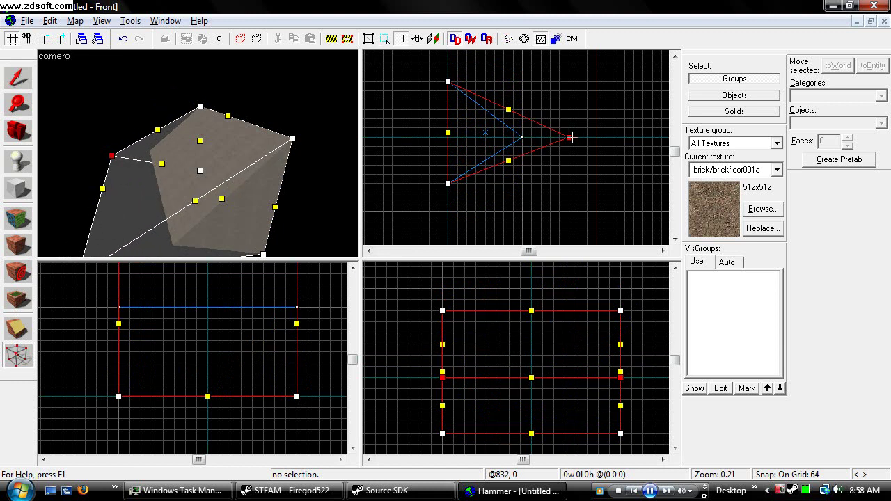
{"action": "left_click", "coordinate": [18, 77]}
{"action": "left_click", "coordinate": [289, 121]}
{"action": "scroll", "coordinate": [181, 139], "scroll_direction": "down", "scroll_amount": 3}
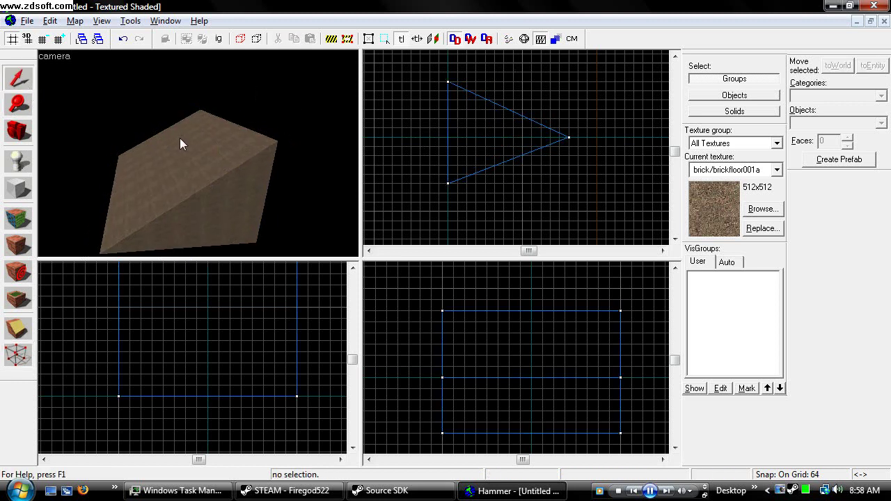
{"action": "left_click", "coordinate": [211, 156]}
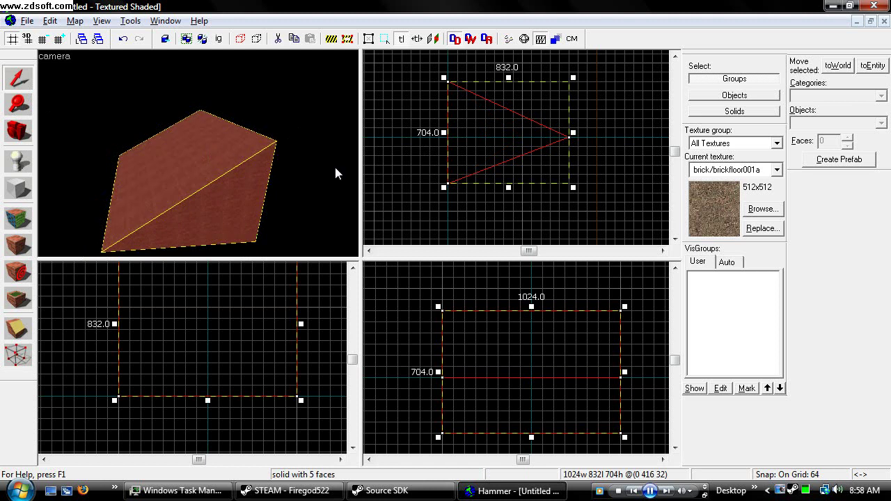
Extend the wedge's pointed edge farther outward with vertex manipulation until the solid is 1024 units deep.
{"action": "left_click", "coordinate": [18, 354]}
{"action": "left_click_drag", "start_coordinate": [569, 138], "coordinate": [597, 137]}
{"action": "left_click", "coordinate": [19, 79]}
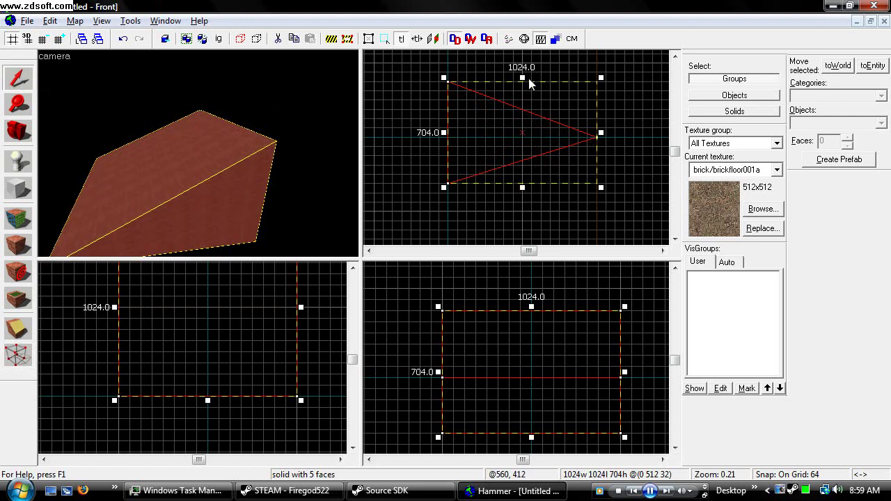
Stretch the wedge upward in the front view to a height of 1024 units and view it in 3D.
{"action": "left_click_drag", "start_coordinate": [522, 79], "coordinate": [515, 65]}
{"action": "left_click", "coordinate": [617, 127]}
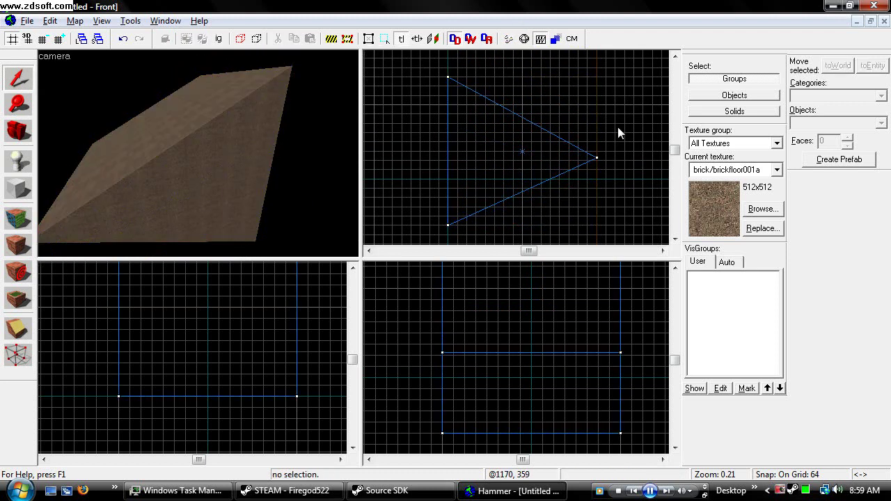
{"action": "left_click", "coordinate": [134, 139]}
{"action": "key", "text": "d"}
{"action": "key", "text": "a"}
{"action": "key", "text": "s"}
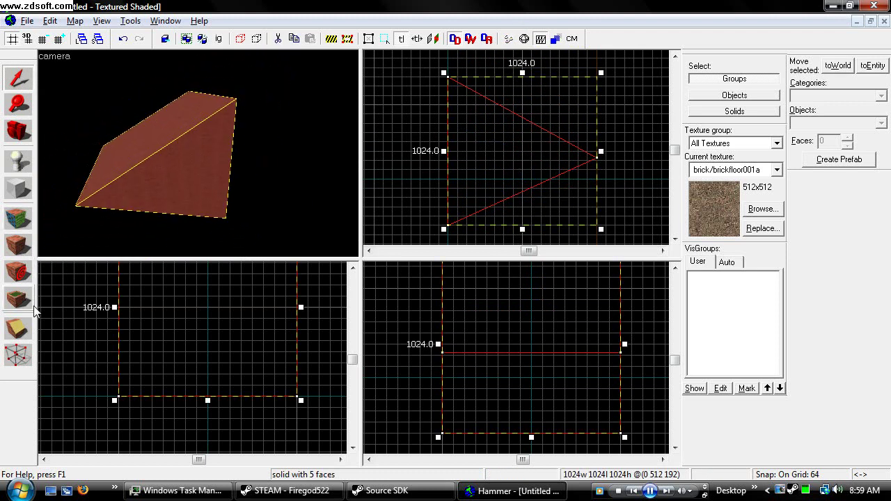
Move one end vertex of the wedge's pointed edge diagonally inward to the solid's center in the top view.
{"action": "left_click", "coordinate": [17, 356]}
{"action": "left_click", "coordinate": [75, 204]}
{"action": "scroll", "coordinate": [137, 348], "scroll_direction": "down", "scroll_amount": 3}
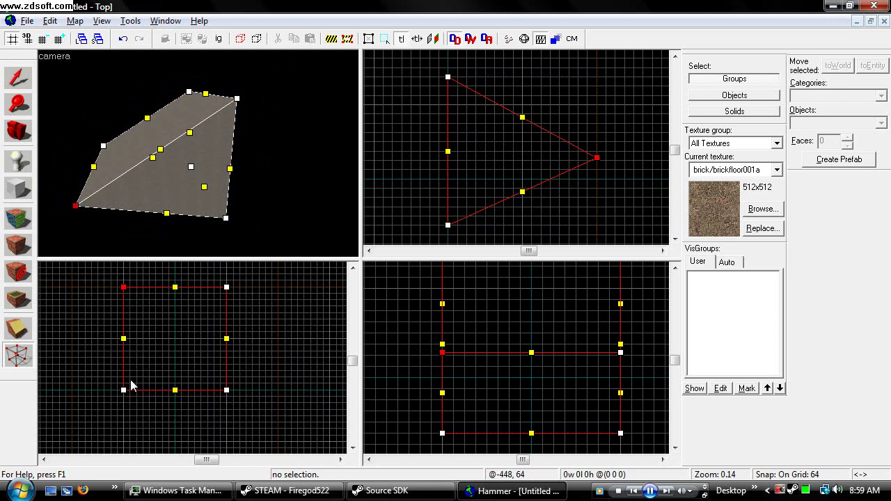
{"action": "left_click_drag", "start_coordinate": [126, 296], "coordinate": [179, 342]}
{"action": "scroll", "coordinate": [169, 338], "scroll_direction": "up", "scroll_amount": 6}
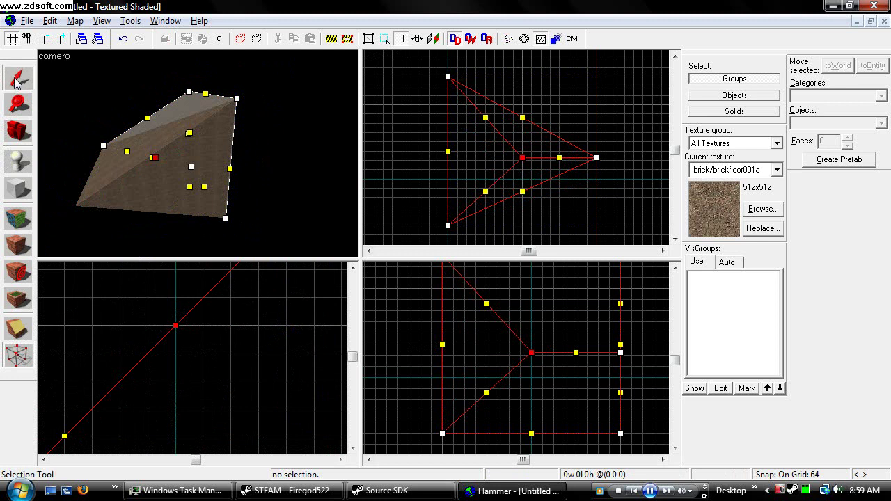
Inspect the reshaped solid from another side in the 3D view and pick its large side face for texture editing.
{"action": "left_click", "coordinate": [287, 121]}
{"action": "scroll", "coordinate": [241, 146], "scroll_direction": "up", "scroll_amount": 5}
{"action": "left_click", "coordinate": [243, 148]}
{"action": "left_click", "coordinate": [155, 185]}
{"action": "left_click", "coordinate": [17, 133]}
{"action": "left_click_drag", "start_coordinate": [63, 144], "coordinate": [202, 157]}
{"action": "left_click", "coordinate": [18, 217]}
{"action": "left_click", "coordinate": [174, 179]}
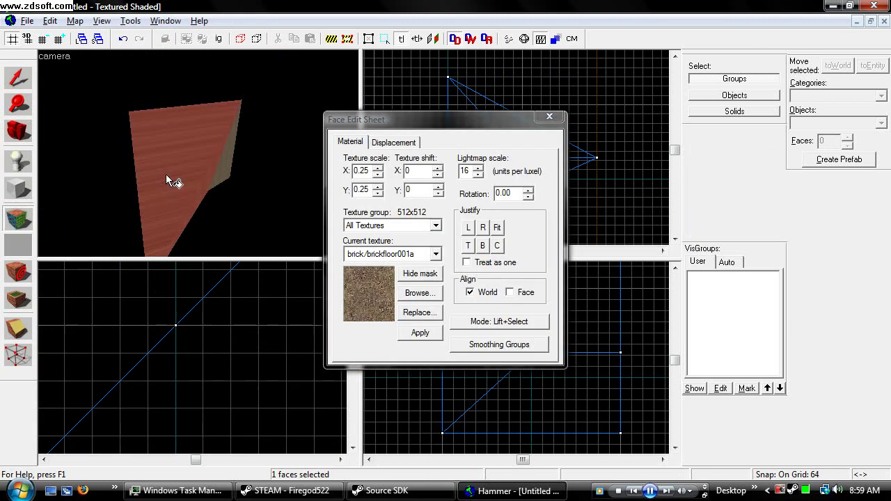
{"action": "left_click", "coordinate": [549, 116]}
Apply World texture alignment to all faces of the reshaped solid and check its surface up close in 3D.
{"action": "left_click", "coordinate": [205, 151]}
{"action": "left_click", "coordinate": [18, 217]}
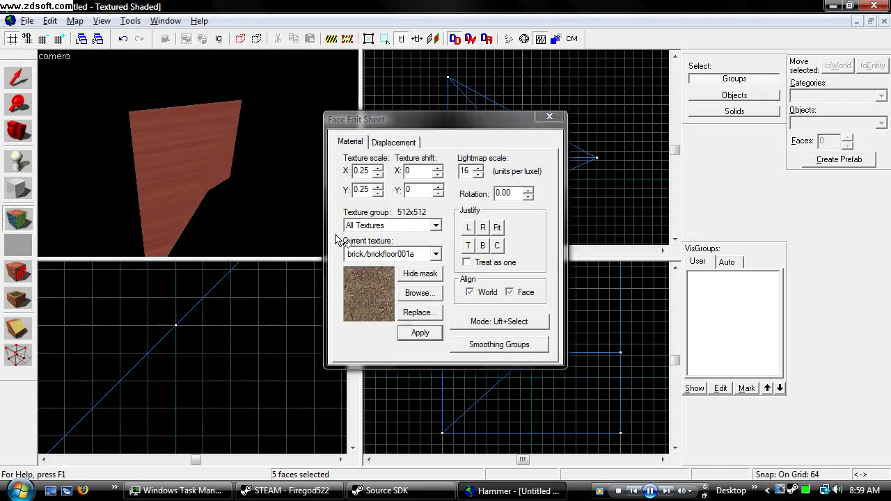
{"action": "left_click", "coordinate": [485, 293]}
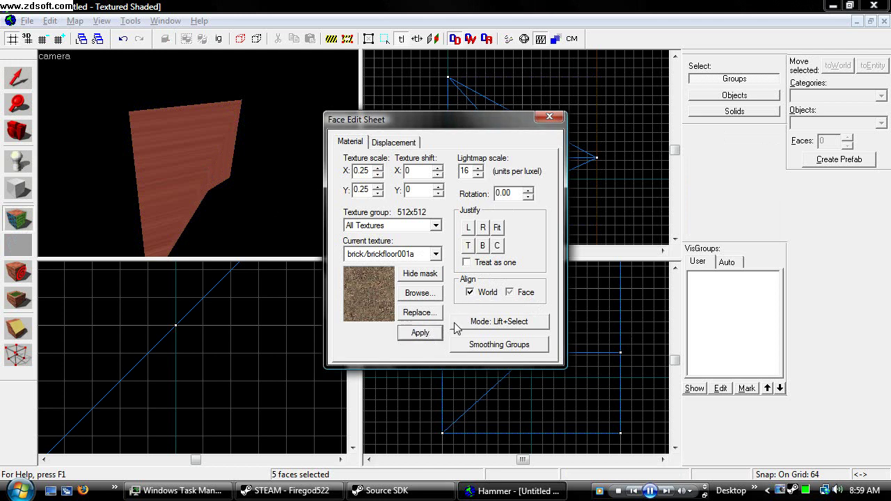
{"action": "left_click", "coordinate": [428, 335]}
{"action": "left_click", "coordinate": [549, 117]}
{"action": "scroll", "coordinate": [274, 186], "scroll_direction": "up", "scroll_amount": 2}
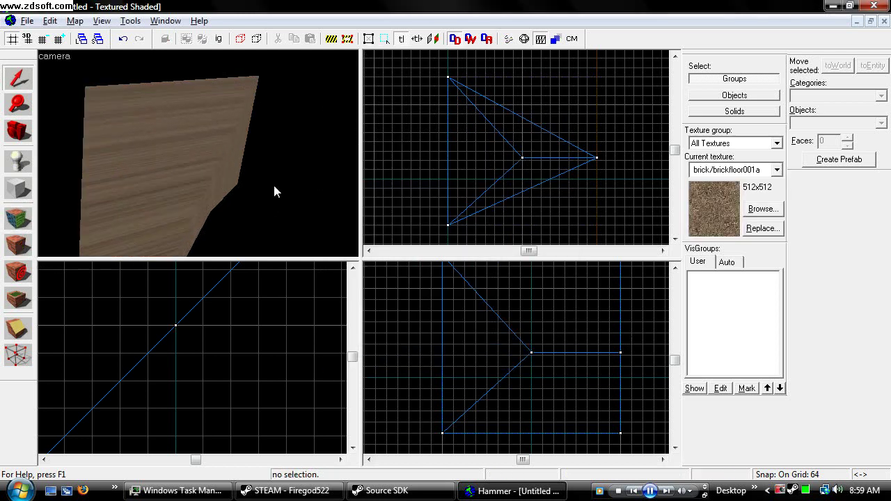
{"action": "left_click_drag", "start_coordinate": [275, 190], "coordinate": [179, 189]}
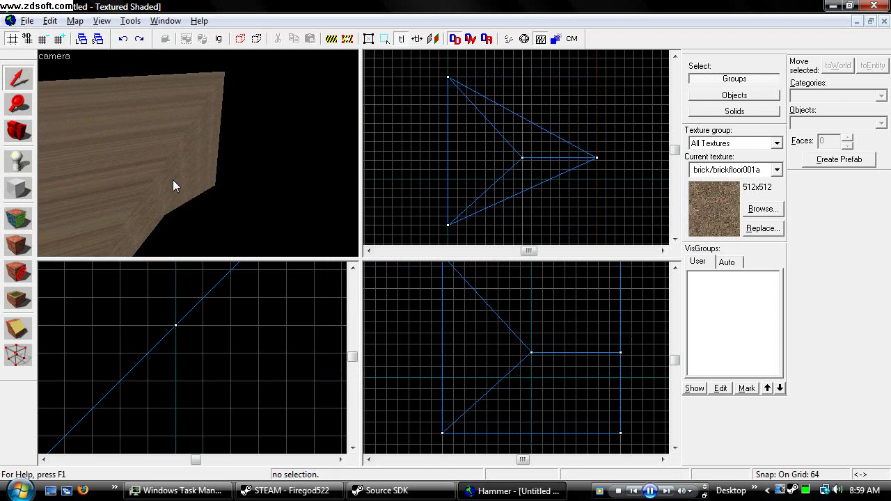
Undo the texture edits and the inward vertex move to restore the plain wedge.
{"action": "key", "text": "ctrl+z"}
{"action": "key", "text": "ctrl+z"}
{"action": "key", "text": "ctrl+z"}
{"action": "key", "text": "ctrl+z"}
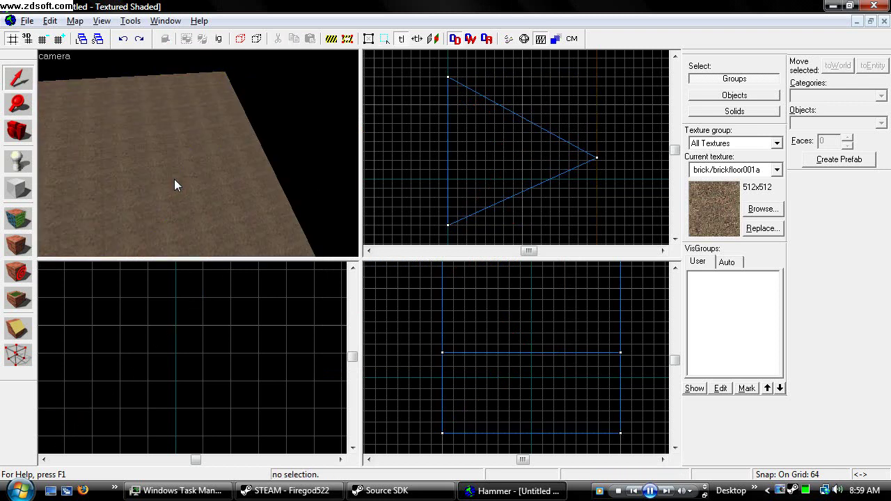
Distort the wedge by pulling its corner vertices with vertex manipulation until the solid is 1600 units wide and 1344 units high.
{"action": "left_click_drag", "start_coordinate": [209, 161], "coordinate": [121, 168]}
{"action": "left_click", "coordinate": [121, 168]}
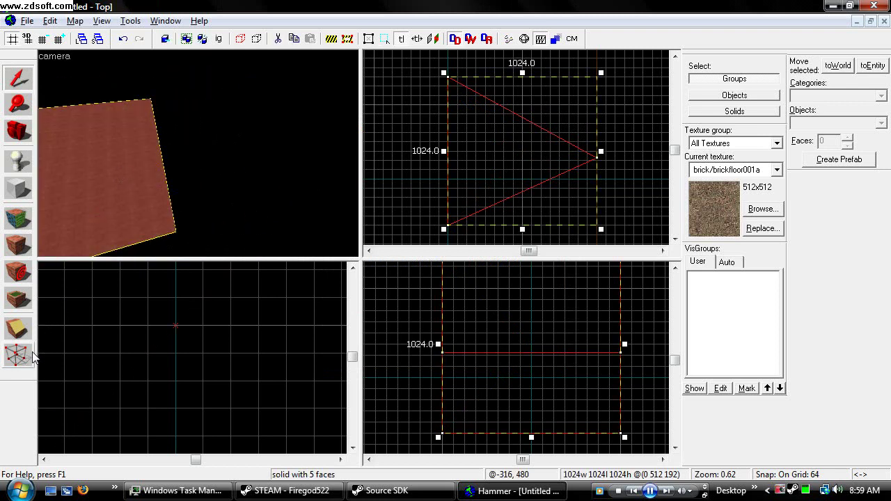
{"action": "left_click", "coordinate": [31, 356]}
{"action": "key", "text": "a"}
{"action": "key", "text": "s"}
{"action": "mouse_move", "coordinate": [136, 243]}
{"action": "left_mouse_down"}
{"action": "mouse_move", "coordinate": [134, 197]}
{"action": "mouse_move", "coordinate": [183, 146]}
{"action": "mouse_move", "coordinate": [70, 118]}
{"action": "mouse_move", "coordinate": [165, 199]}
{"action": "mouse_move", "coordinate": [133, 155]}
{"action": "mouse_move", "coordinate": [131, 199]}
{"action": "mouse_move", "coordinate": [132, 158]}
{"action": "mouse_move", "coordinate": [218, 233]}
{"action": "mouse_move", "coordinate": [100, 181]}
{"action": "mouse_move", "coordinate": [169, 98]}
{"action": "mouse_move", "coordinate": [213, 127]}
{"action": "mouse_move", "coordinate": [169, 74]}
{"action": "mouse_move", "coordinate": [135, 140]}
{"action": "mouse_move", "coordinate": [218, 95]}
{"action": "left_mouse_up"}
{"action": "left_click_drag", "start_coordinate": [61, 115], "coordinate": [17, 76]}
{"action": "left_click", "coordinate": [17, 81]}
{"action": "left_click", "coordinate": [193, 189]}
{"action": "key", "text": "a"}
{"action": "left_click", "coordinate": [172, 162]}
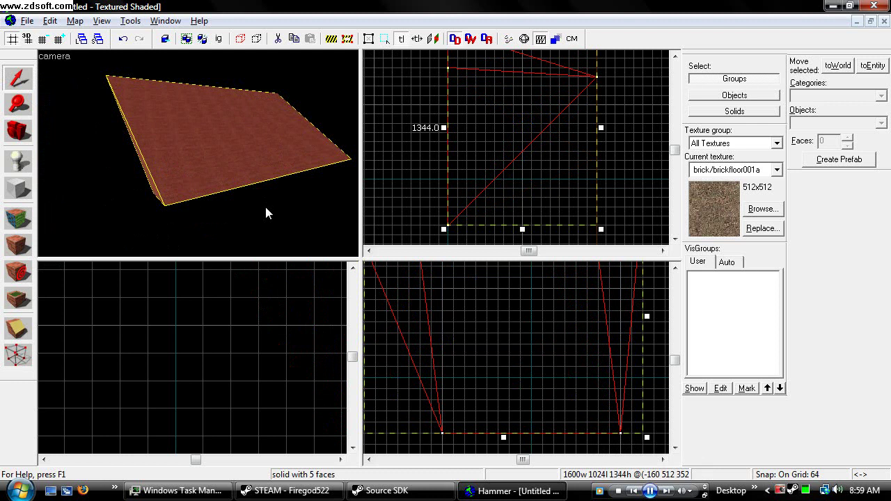
Check the map for problems and fix the "Invalid solid structure" error.
{"action": "key", "text": "alt+p"}
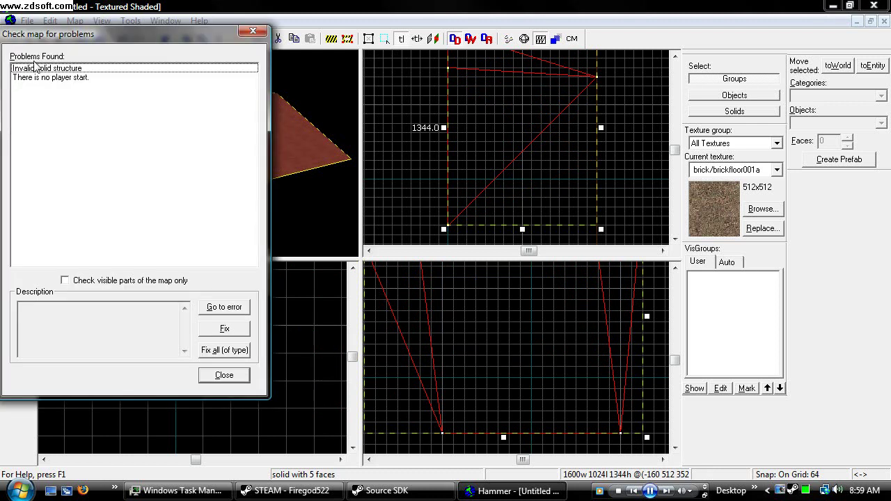
{"action": "left_click", "coordinate": [47, 69]}
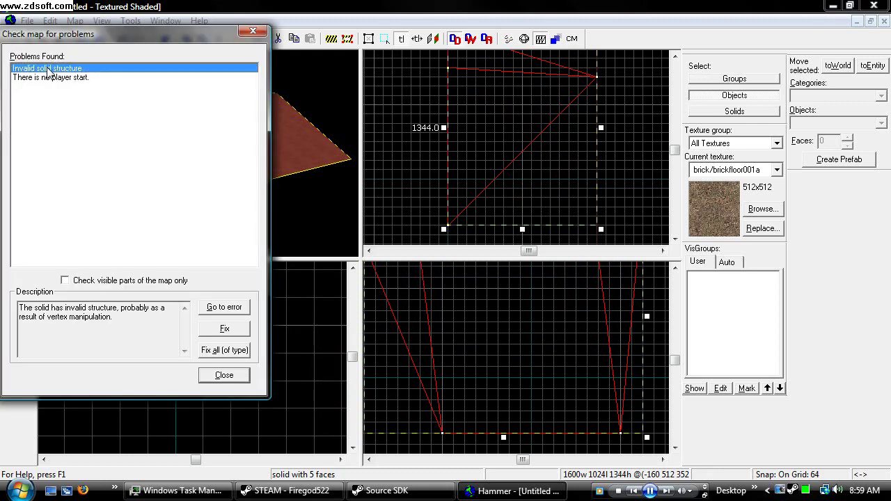
{"action": "left_click", "coordinate": [239, 332]}
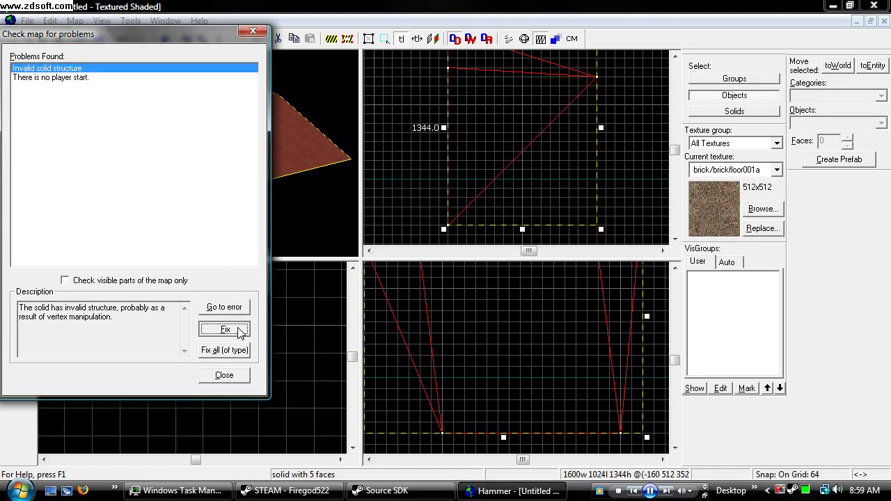
{"action": "left_click", "coordinate": [334, 29]}
{"action": "left_click", "coordinate": [258, 32]}
{"action": "left_click", "coordinate": [130, 21]}
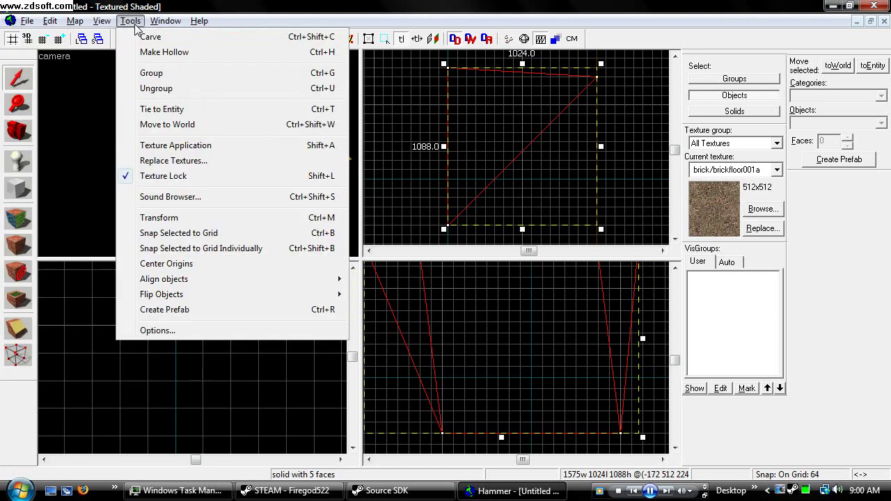
{"action": "mouse_move", "coordinate": [114, 25]}
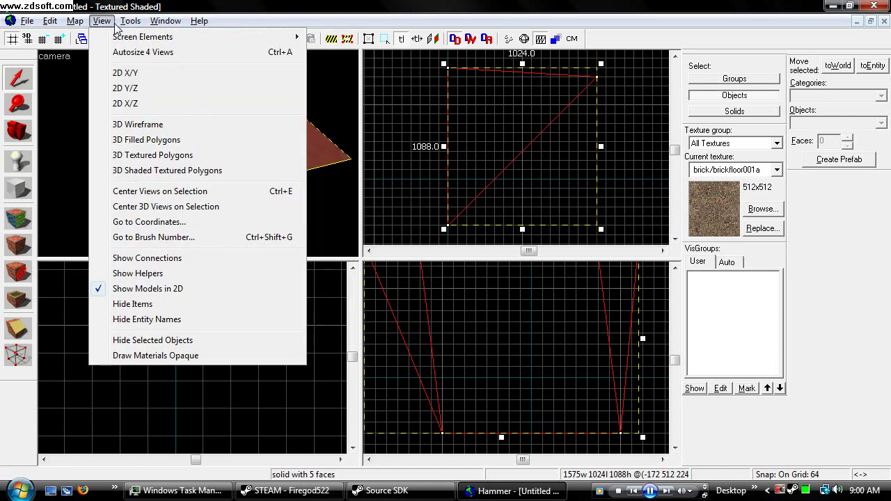
{"action": "mouse_move", "coordinate": [76, 28]}
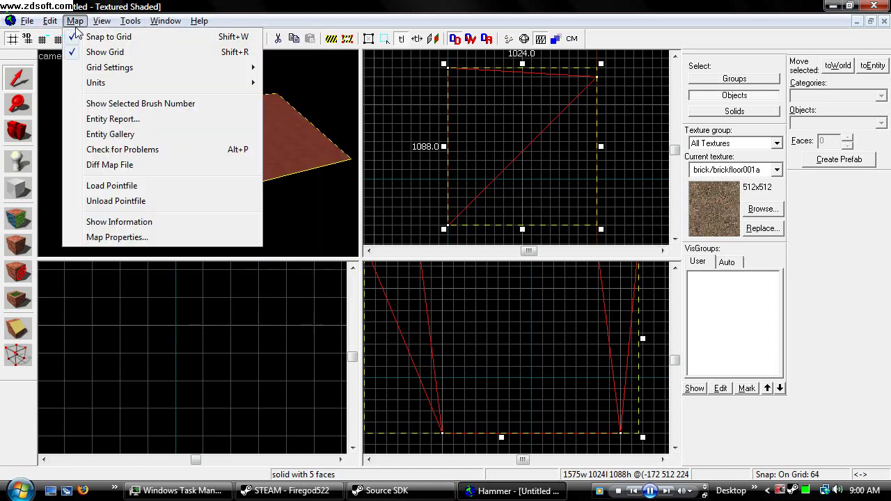
{"action": "left_click", "coordinate": [392, 148]}
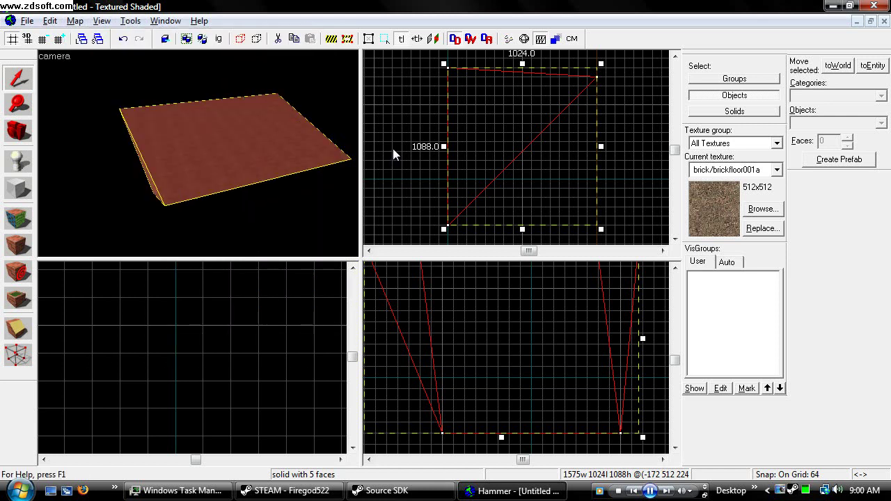
{"action": "left_click", "coordinate": [392, 148]}
Examine the repaired solid's shape from another angle in the 3D view.
{"action": "left_click", "coordinate": [261, 144]}
{"action": "key", "text": "a"}
{"action": "left_click", "coordinate": [19, 131]}
{"action": "left_click_drag", "start_coordinate": [162, 150], "coordinate": [198, 153]}
{"action": "left_click", "coordinate": [20, 72]}
{"action": "left_click", "coordinate": [277, 202]}
{"action": "left_click", "coordinate": [217, 163]}
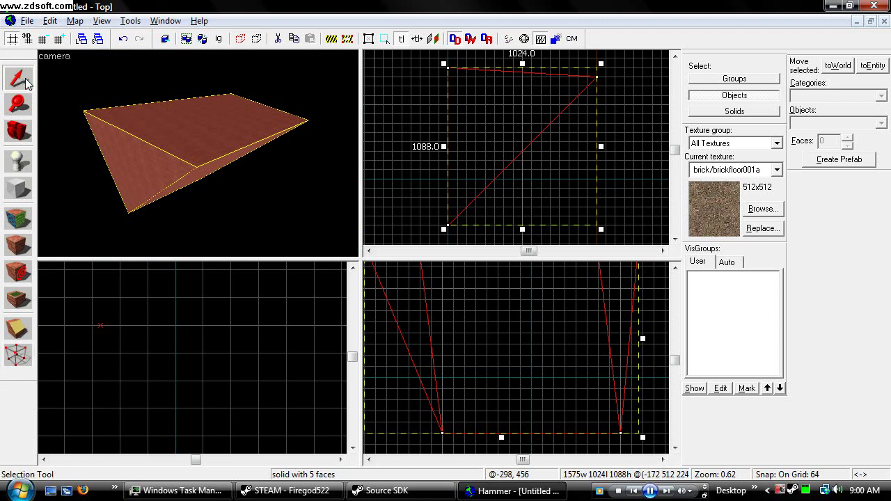
Delete the repaired five-faced solid from the map.
{"action": "left_click", "coordinate": [204, 190]}
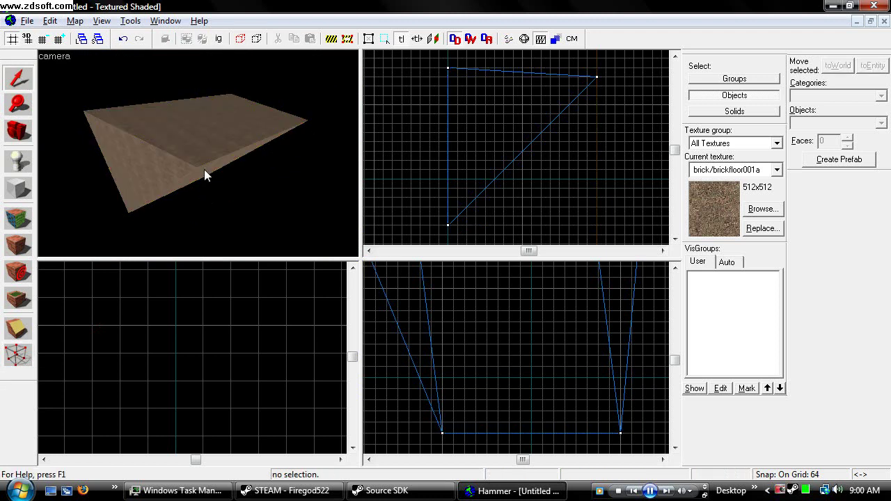
{"action": "left_click", "coordinate": [204, 169]}
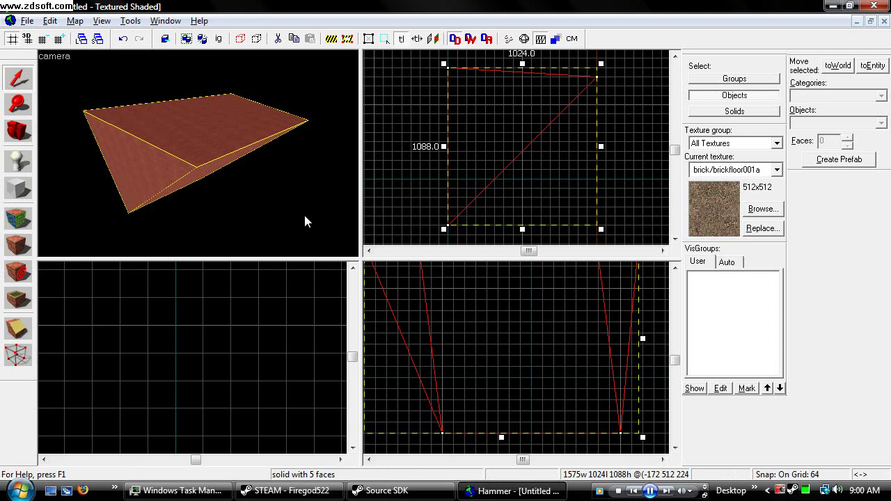
{"action": "key", "text": "Delete"}
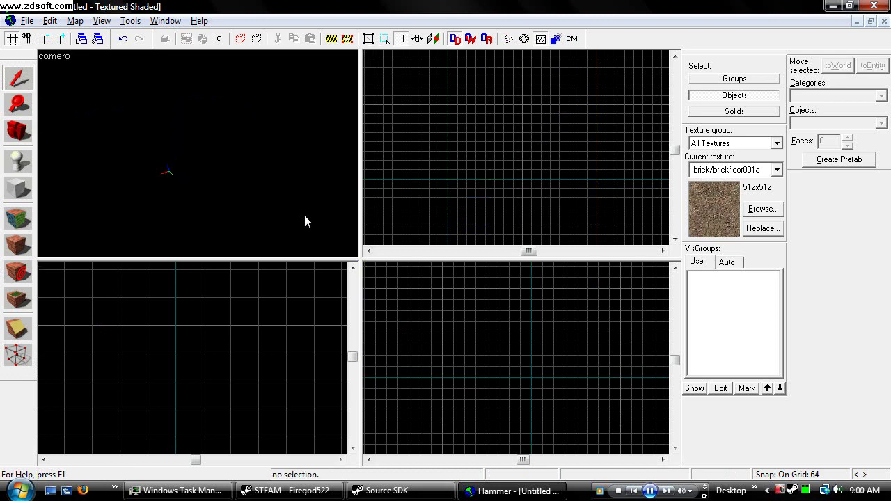